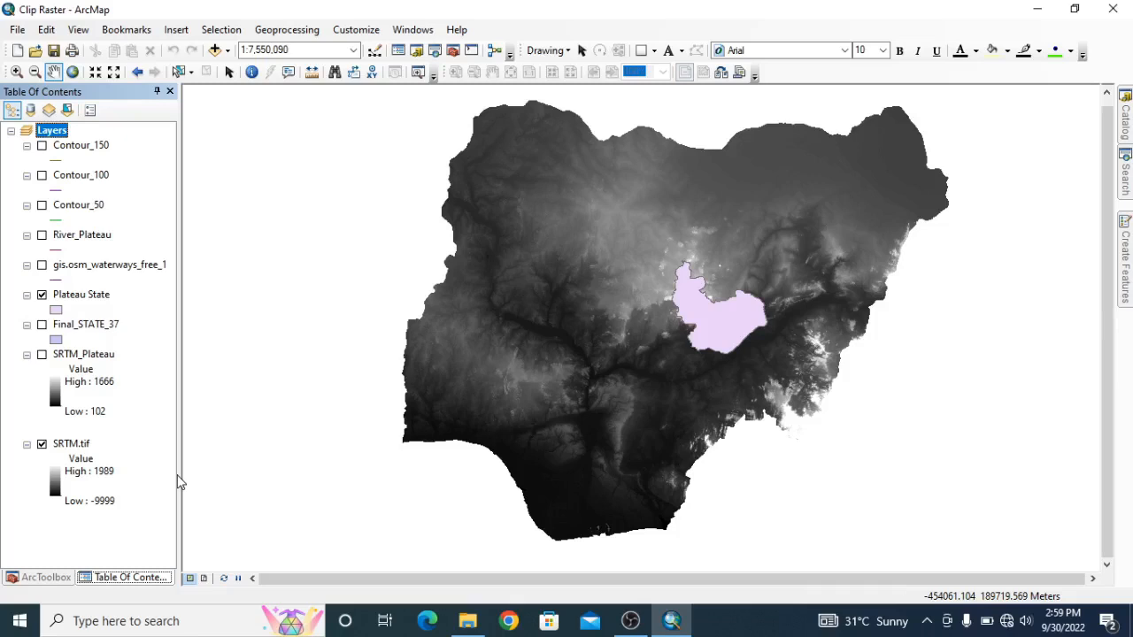
- Open the Extract by Mask tool from the Extraction toolset of the Spatial Analyst Tools
{"action": "left_click", "coordinate": [38, 578]}
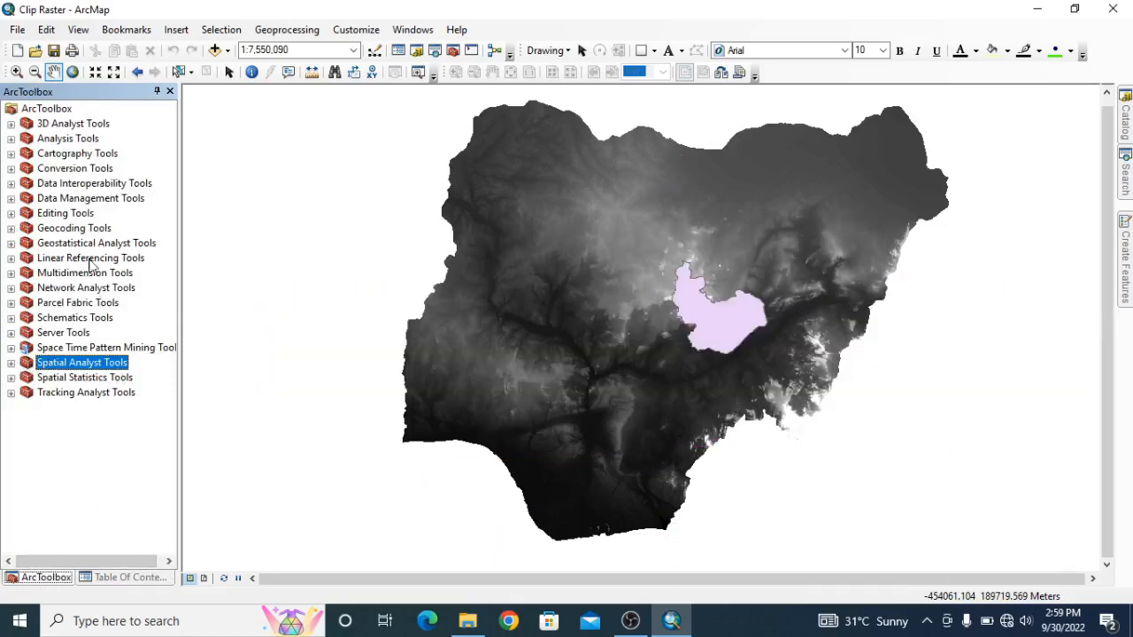
{"action": "left_click", "coordinate": [10, 363]}
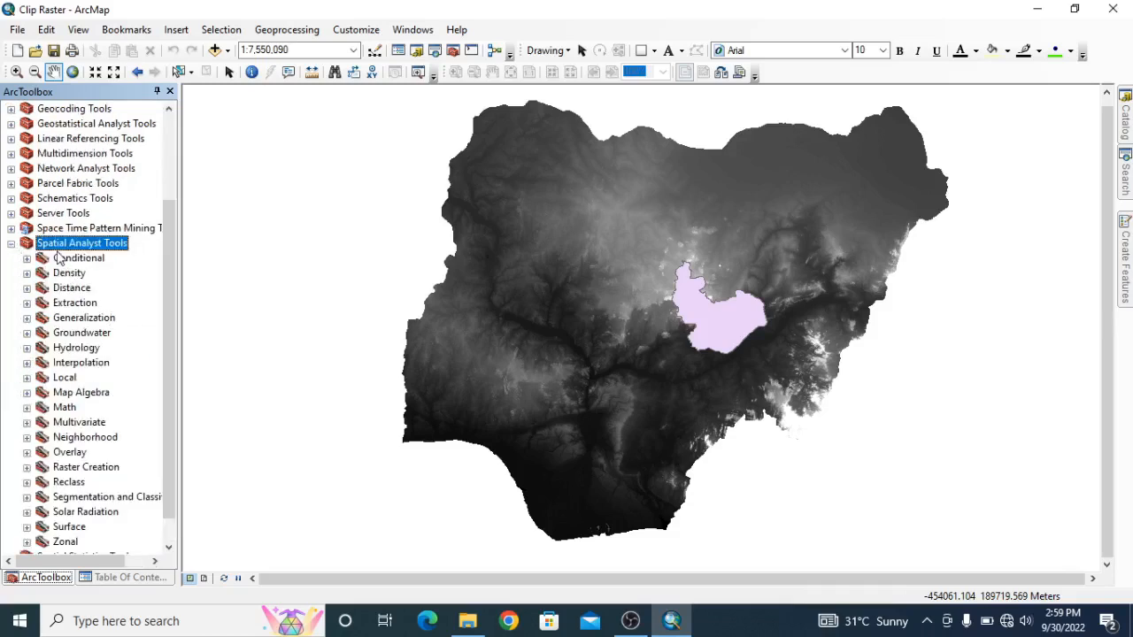
{"action": "left_click", "coordinate": [26, 304]}
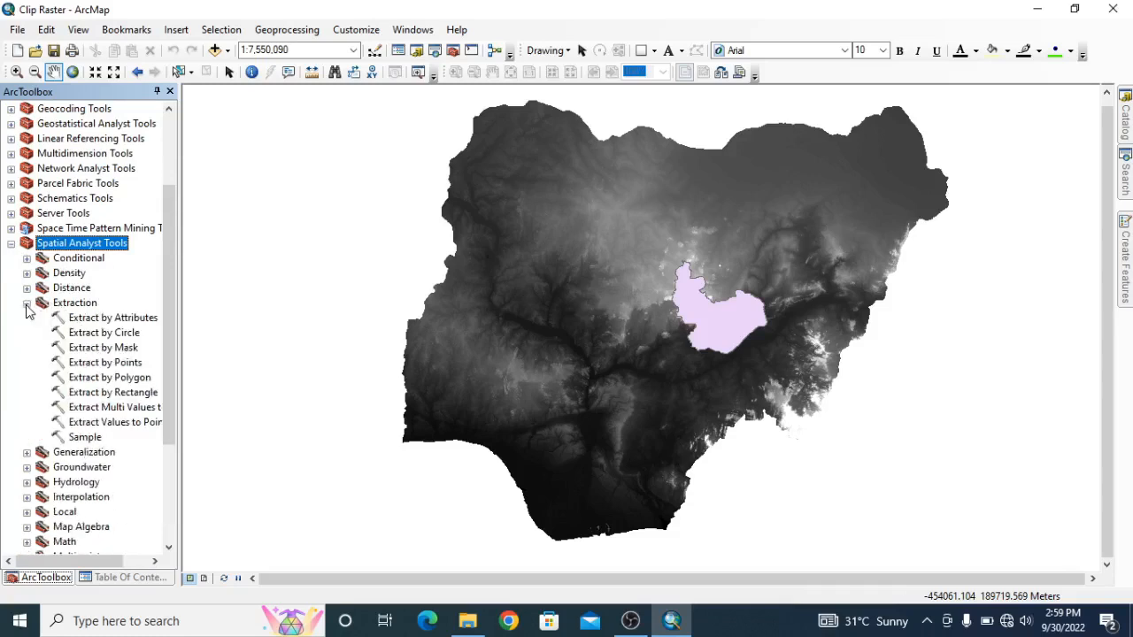
{"action": "left_click", "coordinate": [125, 352]}
{"action": "double_click", "coordinate": [104, 348]}
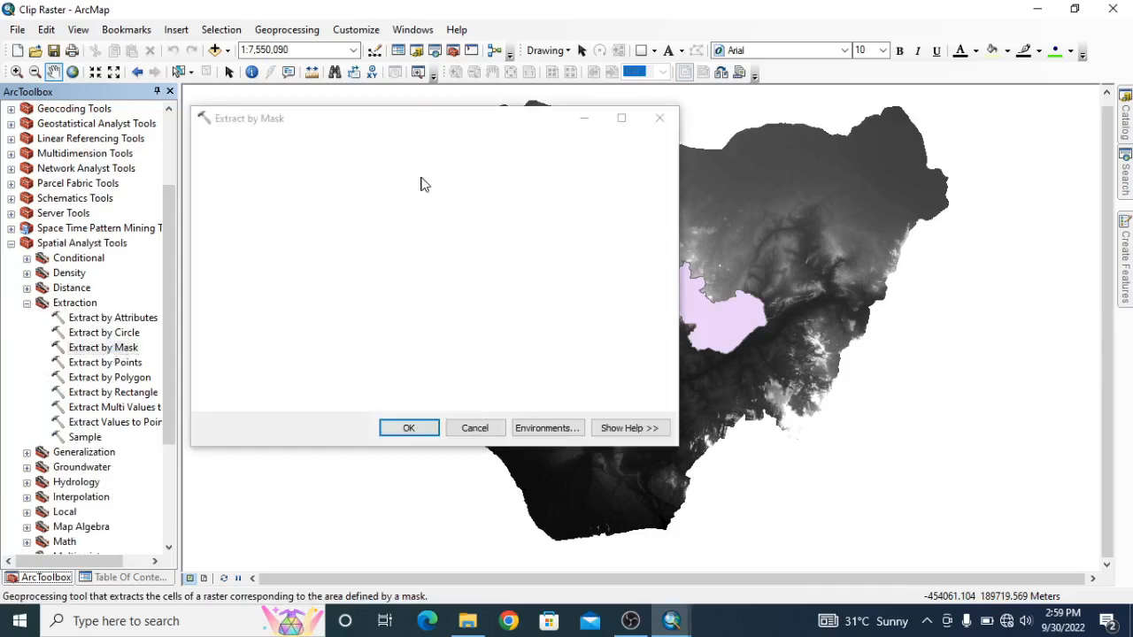
{"action": "mouse_move", "coordinate": [467, 125]}
{"action": "left_mouse_down"}
{"action": "mouse_move", "coordinate": [356, 144]}
{"action": "mouse_move", "coordinate": [377, 141]}
{"action": "left_mouse_up"}
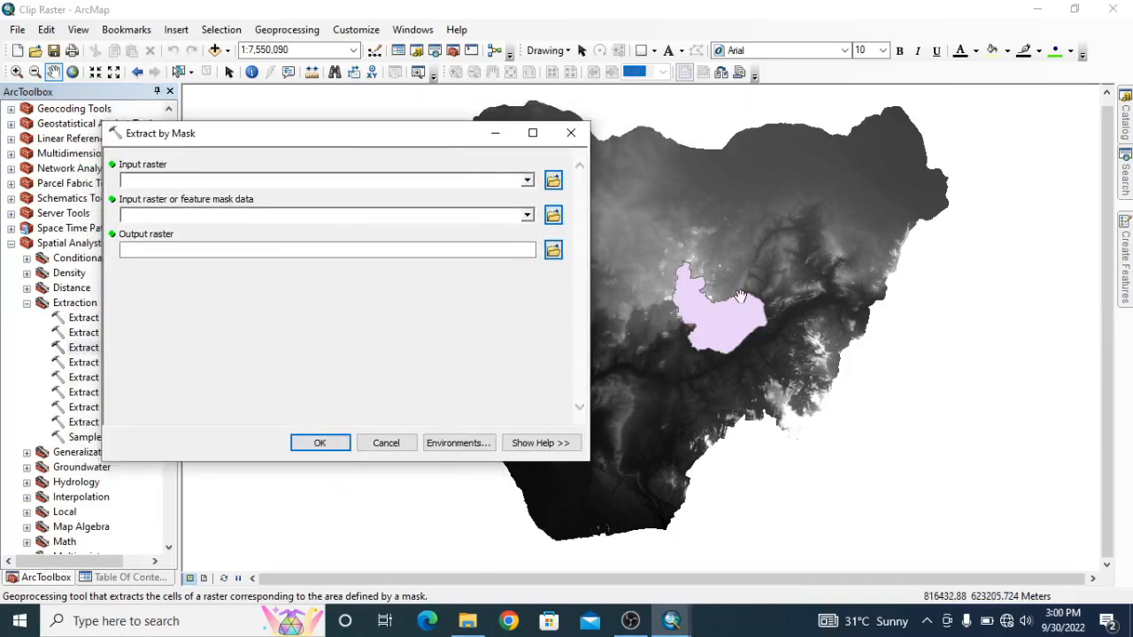
- Search all local content for the tool "extract by mask"
{"action": "left_click", "coordinate": [1126, 182]}
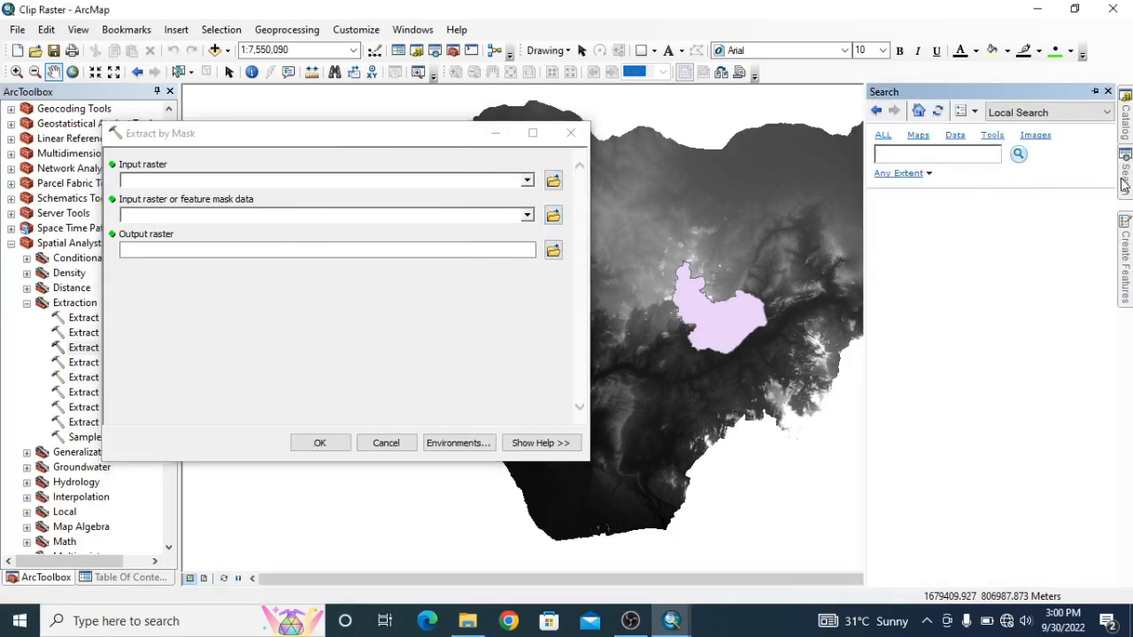
{"action": "left_click", "coordinate": [931, 153]}
{"action": "type", "text": "ma"}
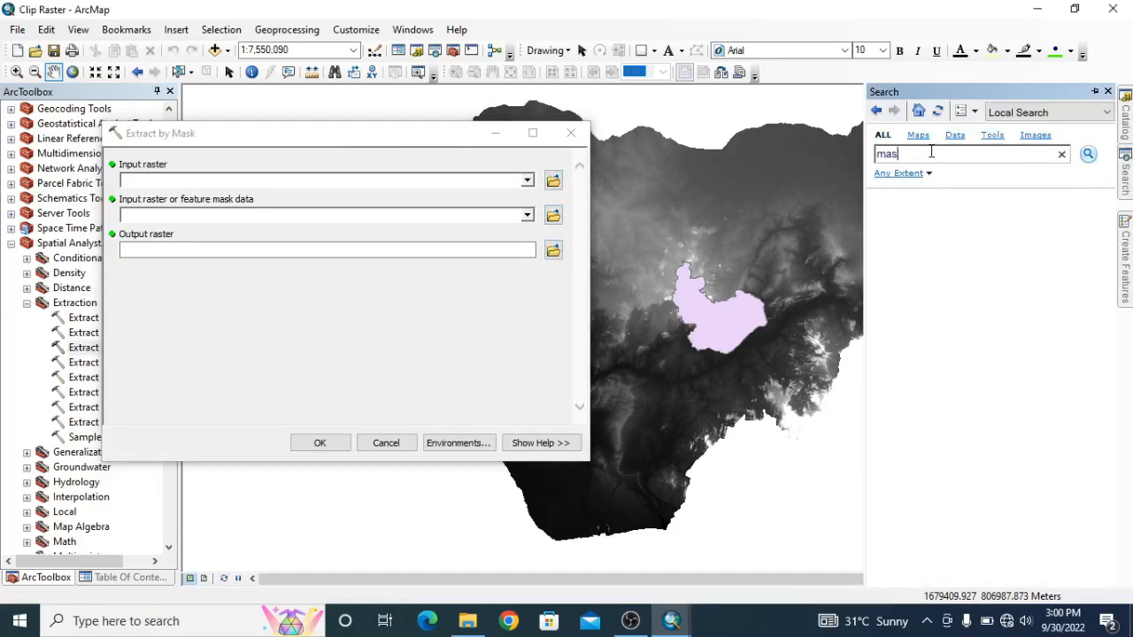
{"action": "key", "text": "BackSpace"}
{"action": "key", "text": "BackSpace"}
{"action": "key", "text": "BackSpace"}
{"action": "type", "text": "mask"}
{"action": "left_click", "coordinate": [1090, 155]}
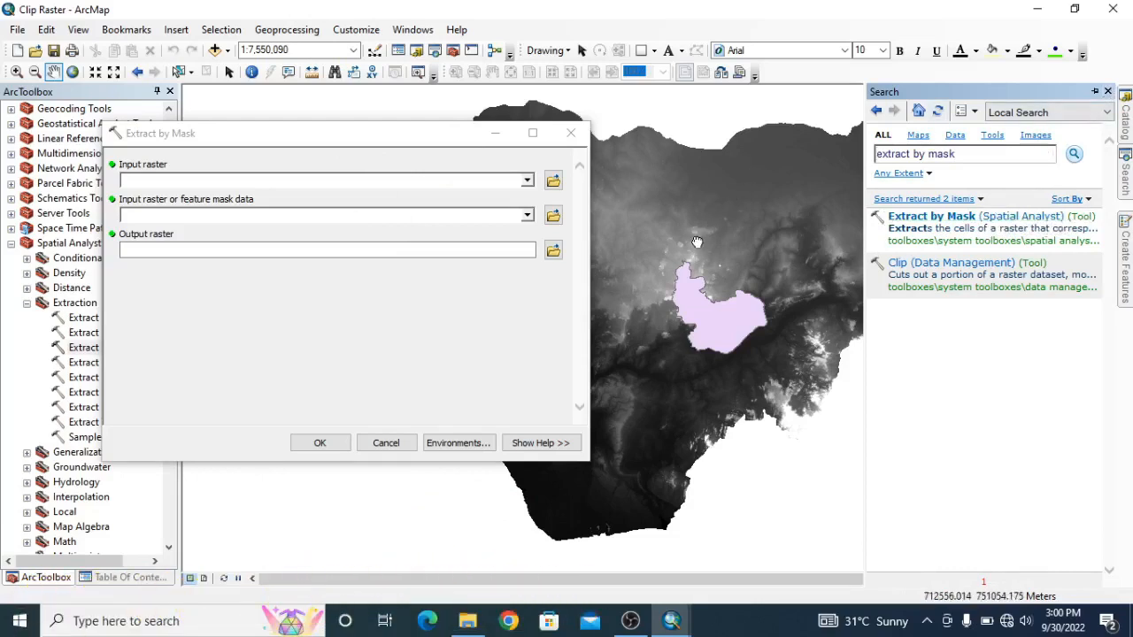
{"action": "left_click_drag", "start_coordinate": [762, 239], "coordinate": [744, 239]}
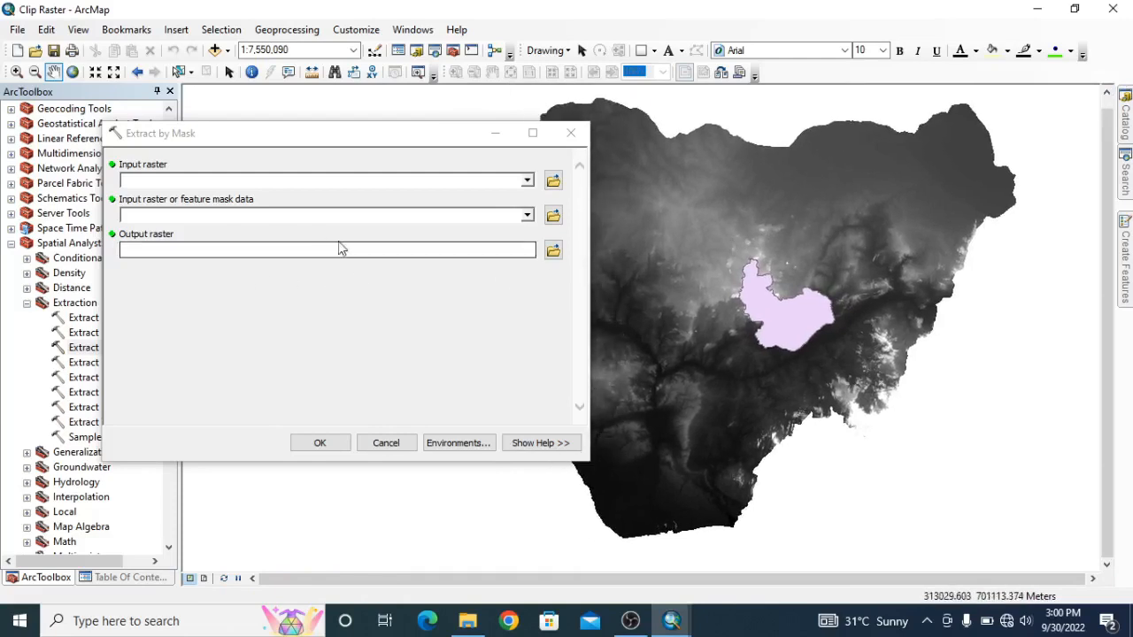
{"action": "left_click", "coordinate": [316, 134]}
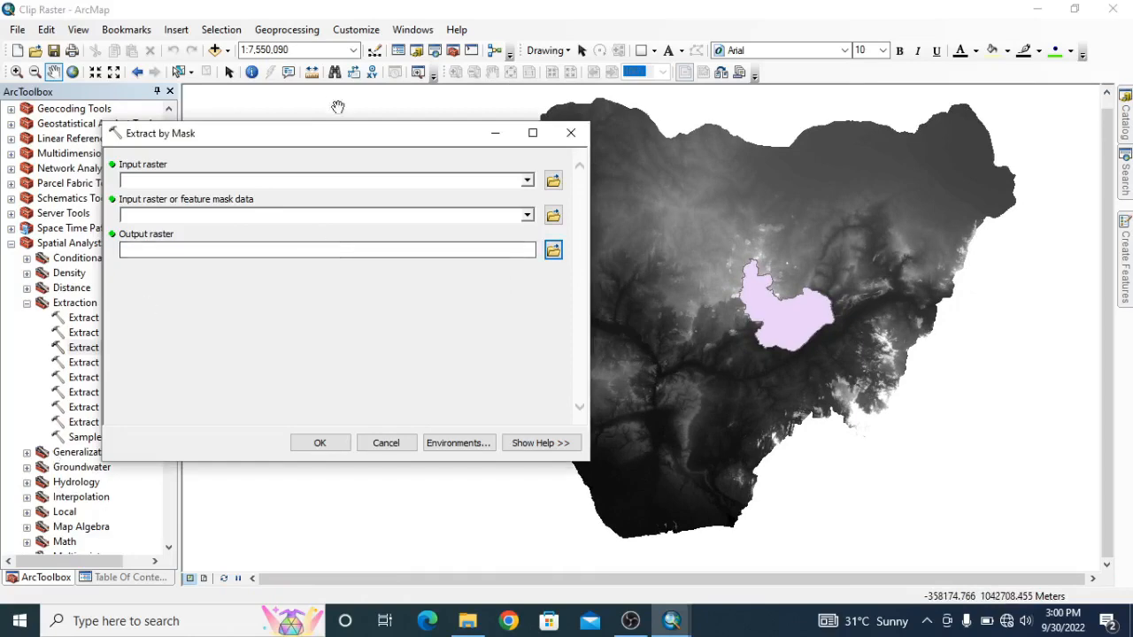
{"action": "left_click_drag", "start_coordinate": [311, 135], "coordinate": [423, 118]}
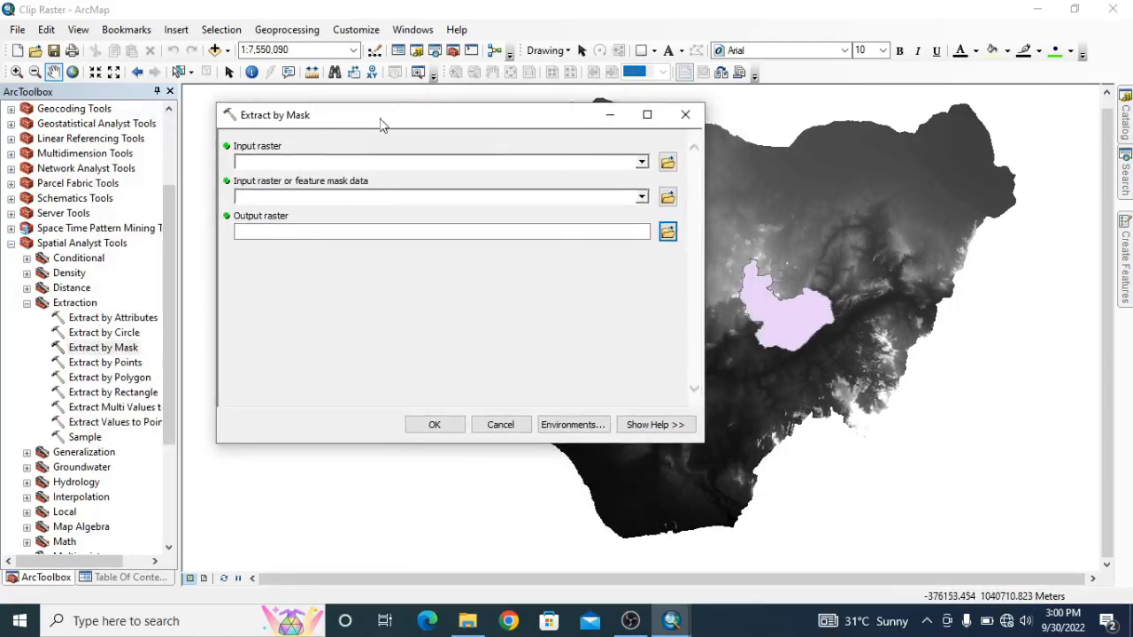
{"action": "left_click_drag", "start_coordinate": [424, 119], "coordinate": [381, 137]}
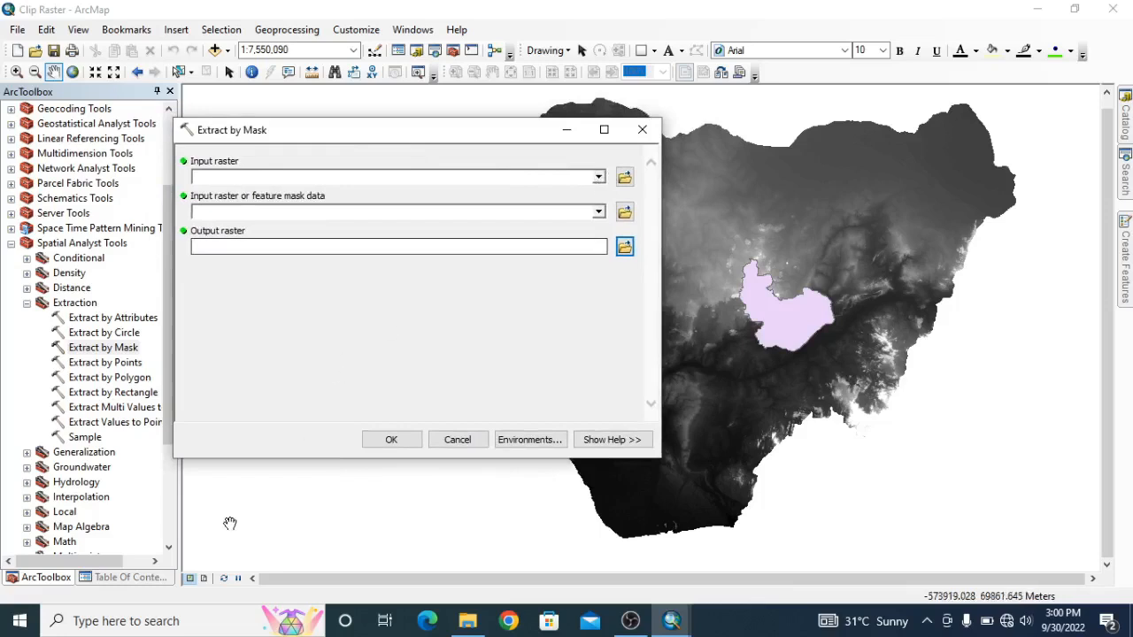
- Set SRTM.tif as the input raster and Plateau State as the feature mask data for Extract by Mask
{"action": "left_click", "coordinate": [91, 580]}
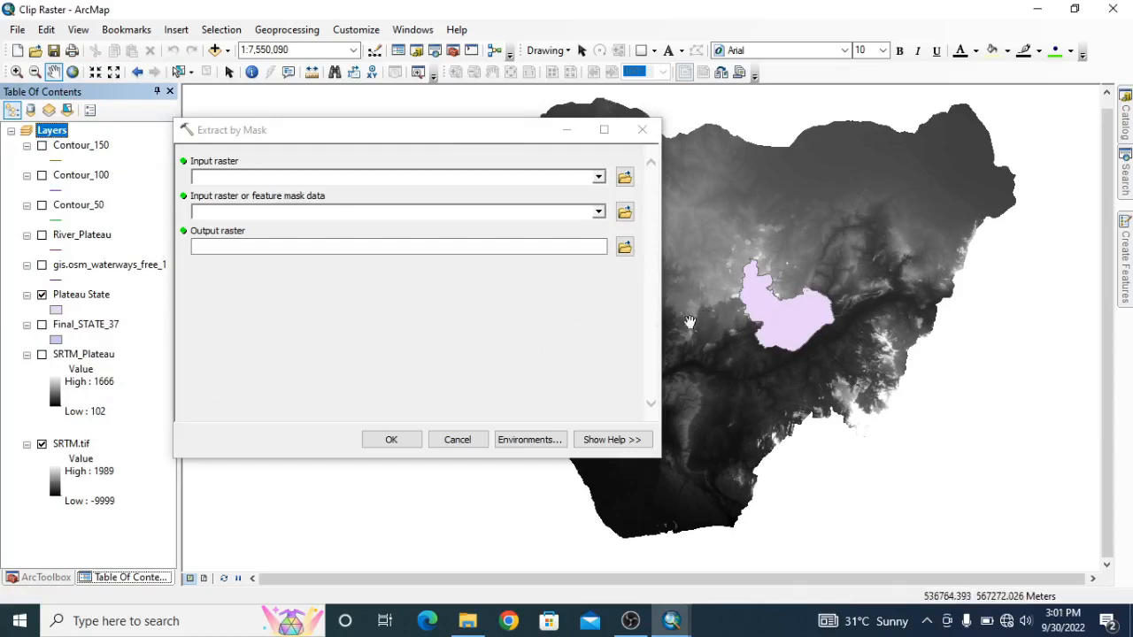
{"action": "left_click_drag", "start_coordinate": [769, 262], "coordinate": [853, 252]}
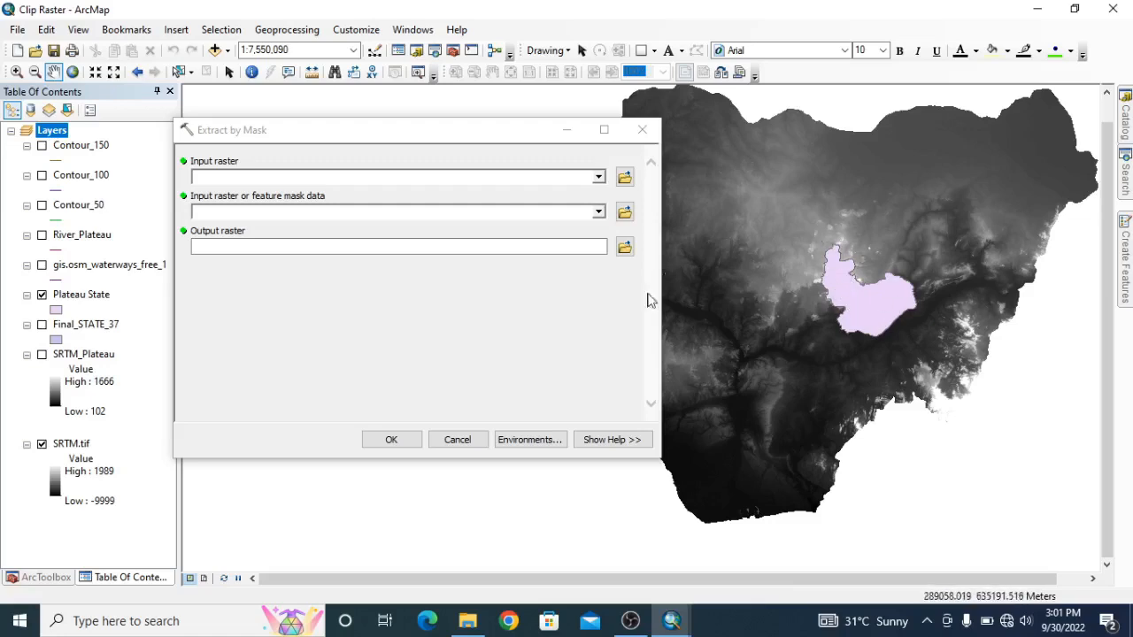
{"action": "left_click", "coordinate": [383, 165]}
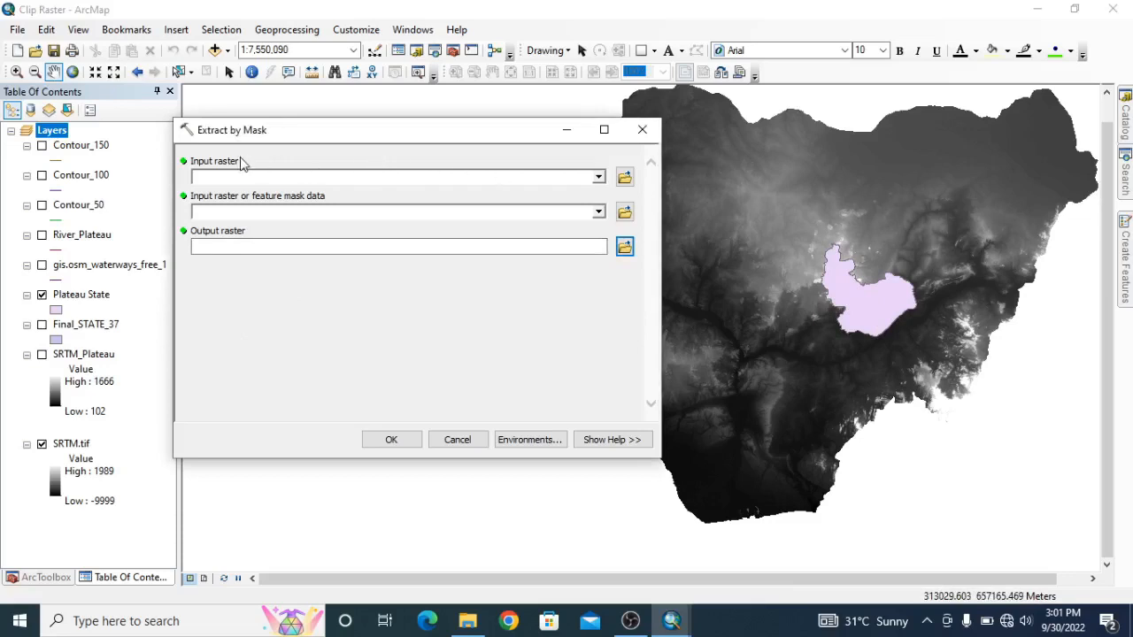
{"action": "left_click", "coordinate": [599, 177]}
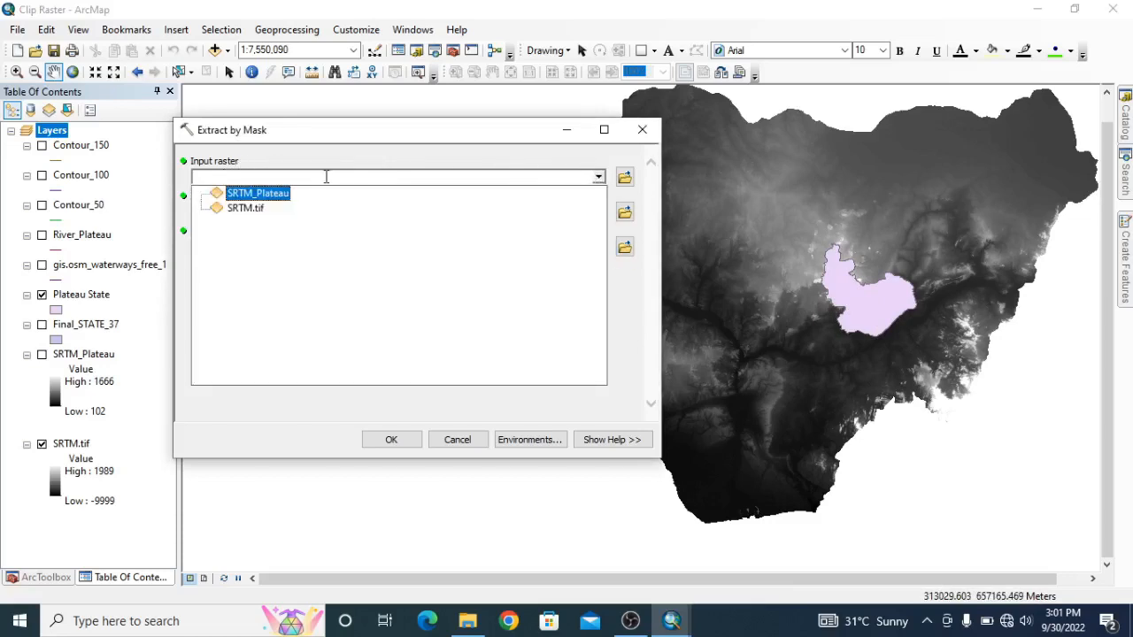
{"action": "left_click", "coordinate": [240, 209]}
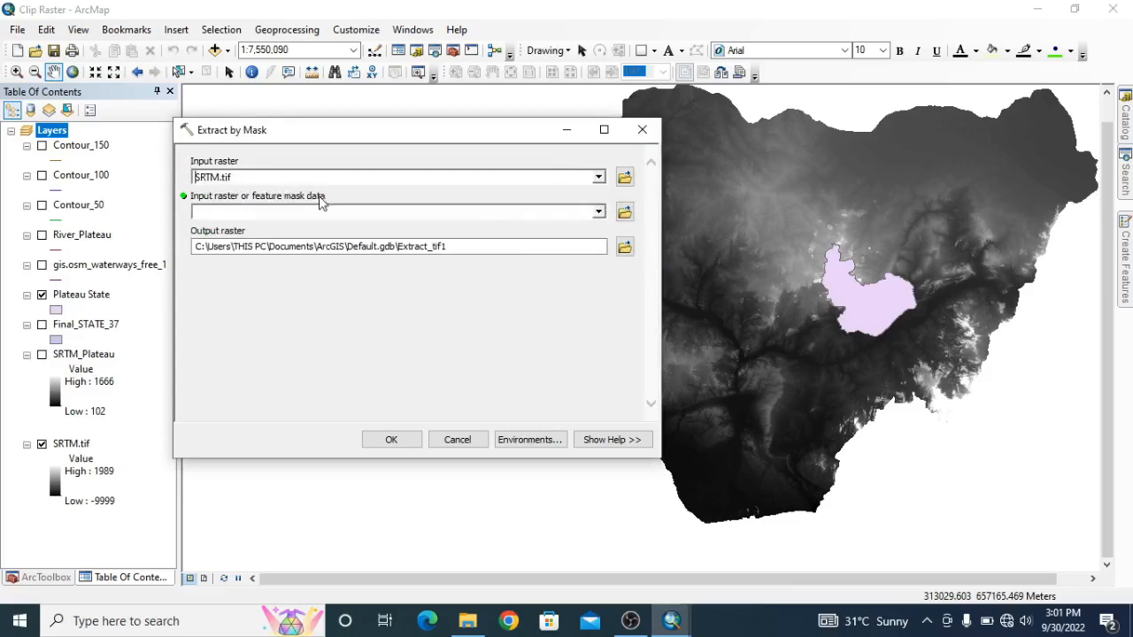
{"action": "left_click", "coordinate": [599, 213]}
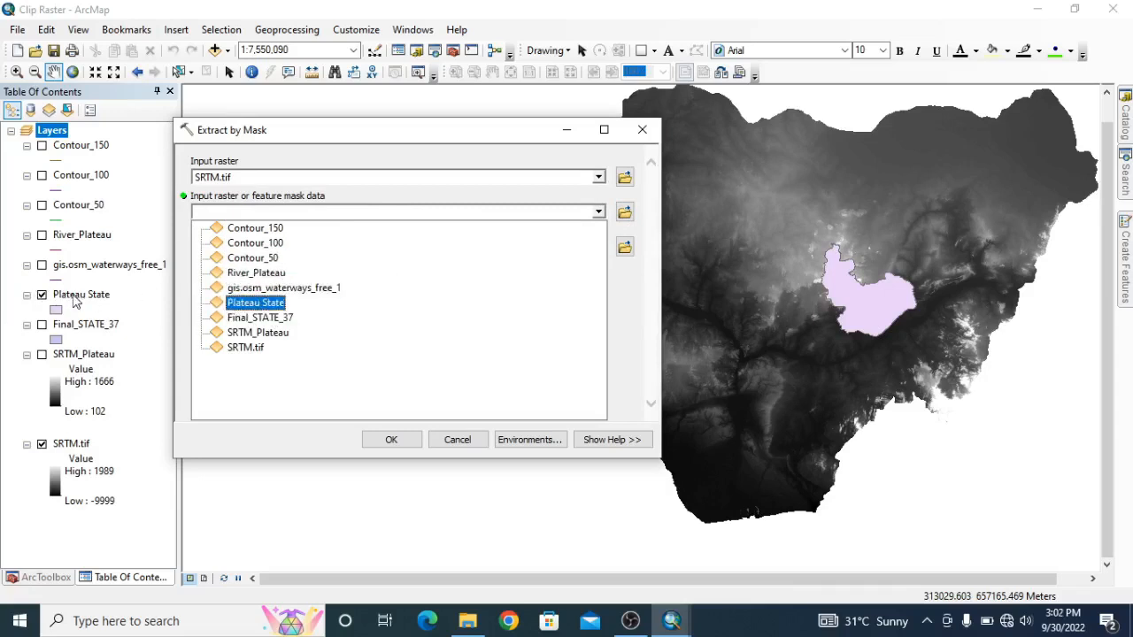
{"action": "left_click", "coordinate": [253, 307]}
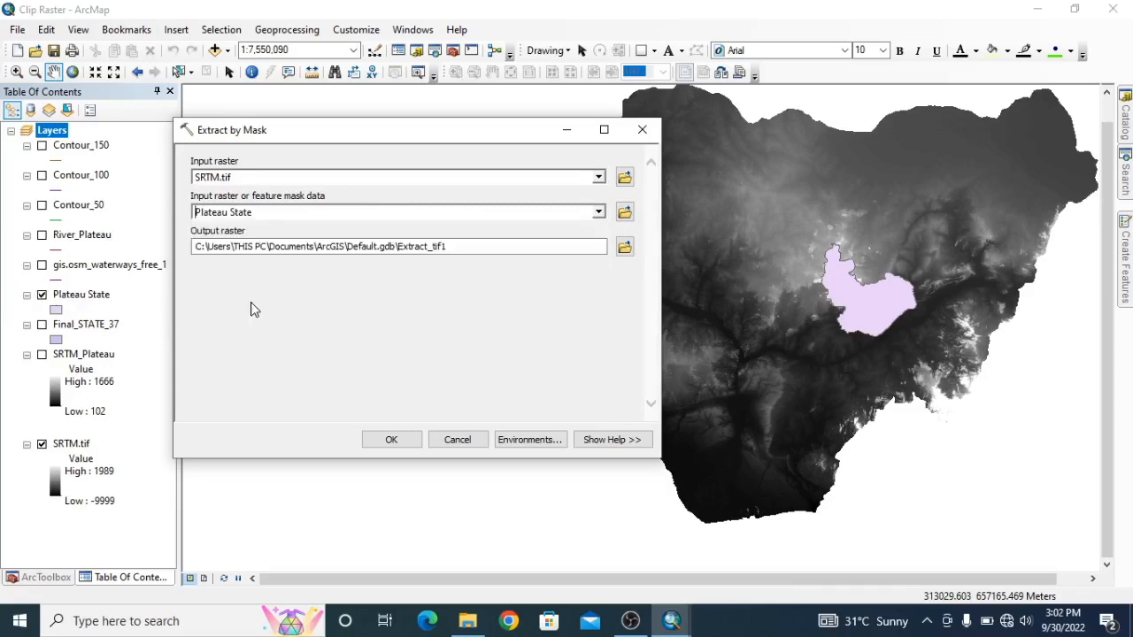
- Set the output raster to Plat_Mask in the Data folder of the MapInstinct home folder
{"action": "left_click", "coordinate": [625, 248]}
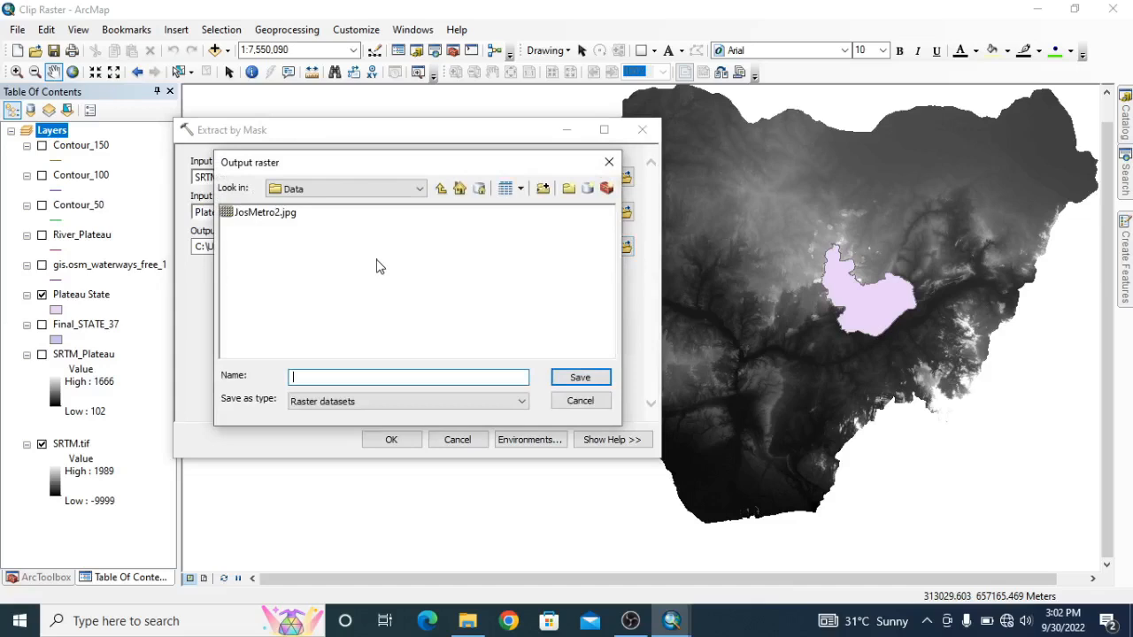
{"action": "left_click", "coordinate": [442, 190]}
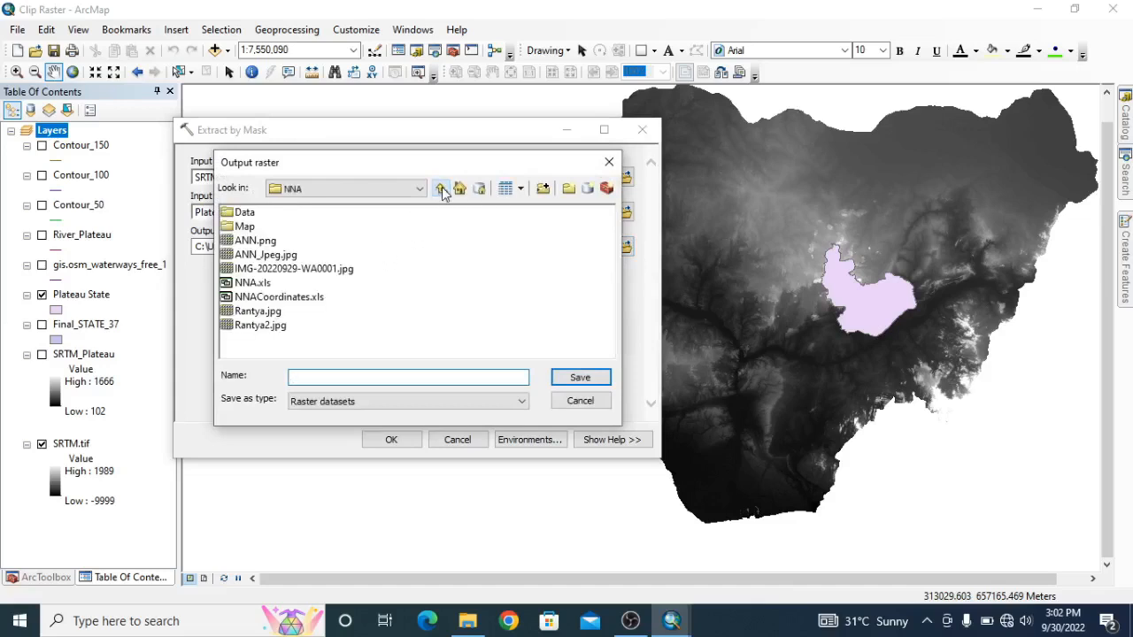
{"action": "left_click", "coordinate": [442, 190]}
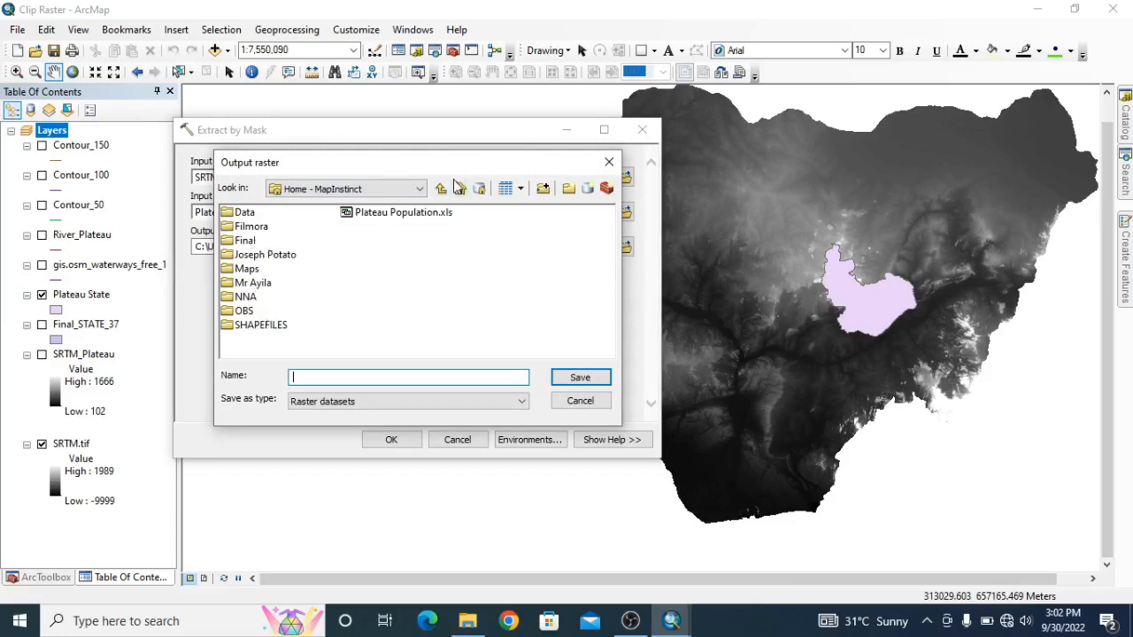
{"action": "double_click", "coordinate": [243, 213]}
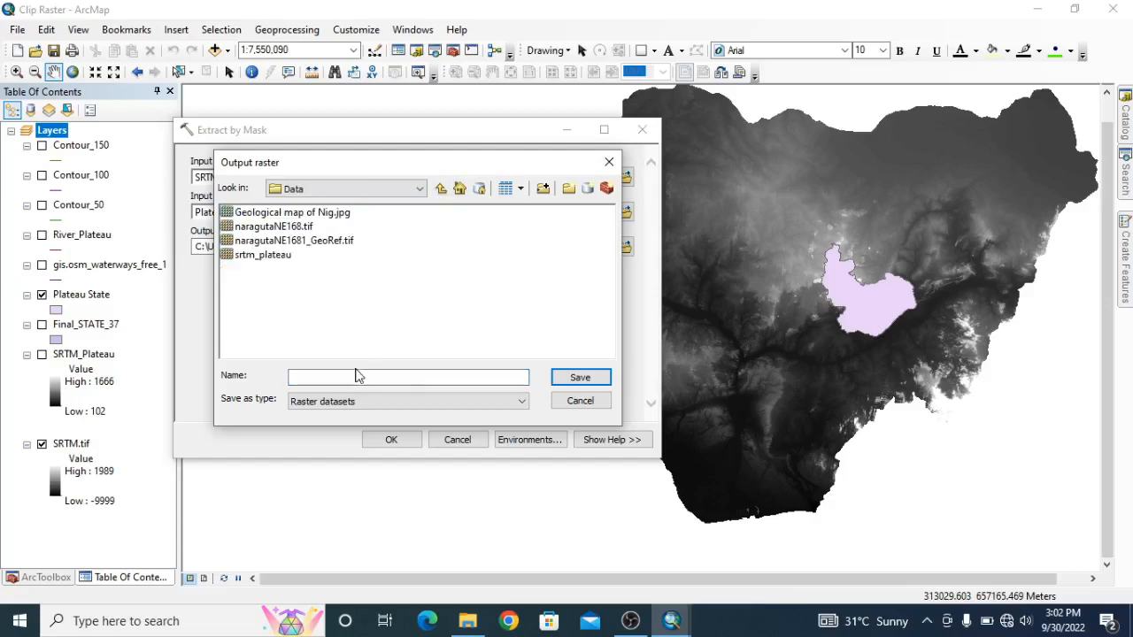
{"action": "left_click", "coordinate": [329, 381]}
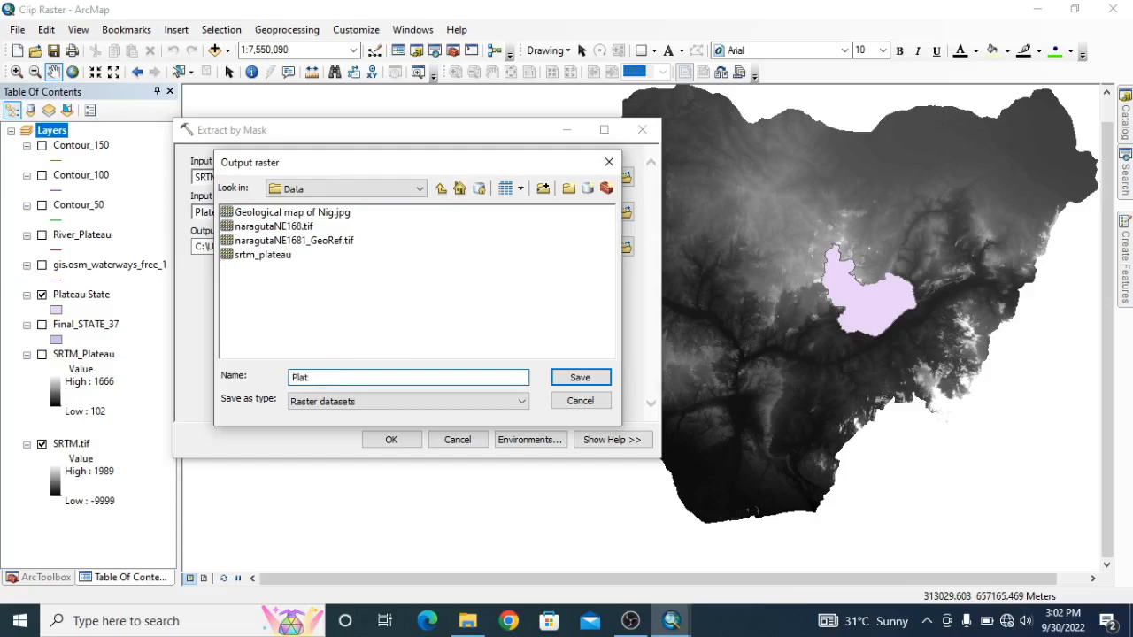
{"action": "type", "text": "Plat_Mask"}
{"action": "left_click", "coordinate": [575, 378]}
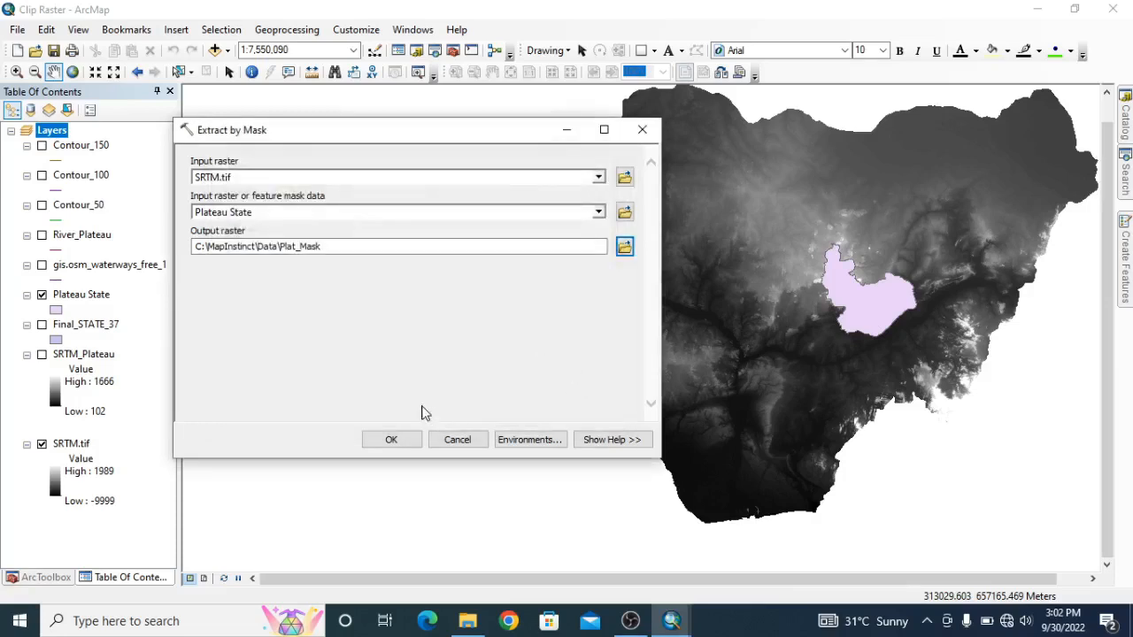
- Run the Extract by Mask tool and dismiss its completion notification
{"action": "left_click", "coordinate": [392, 440]}
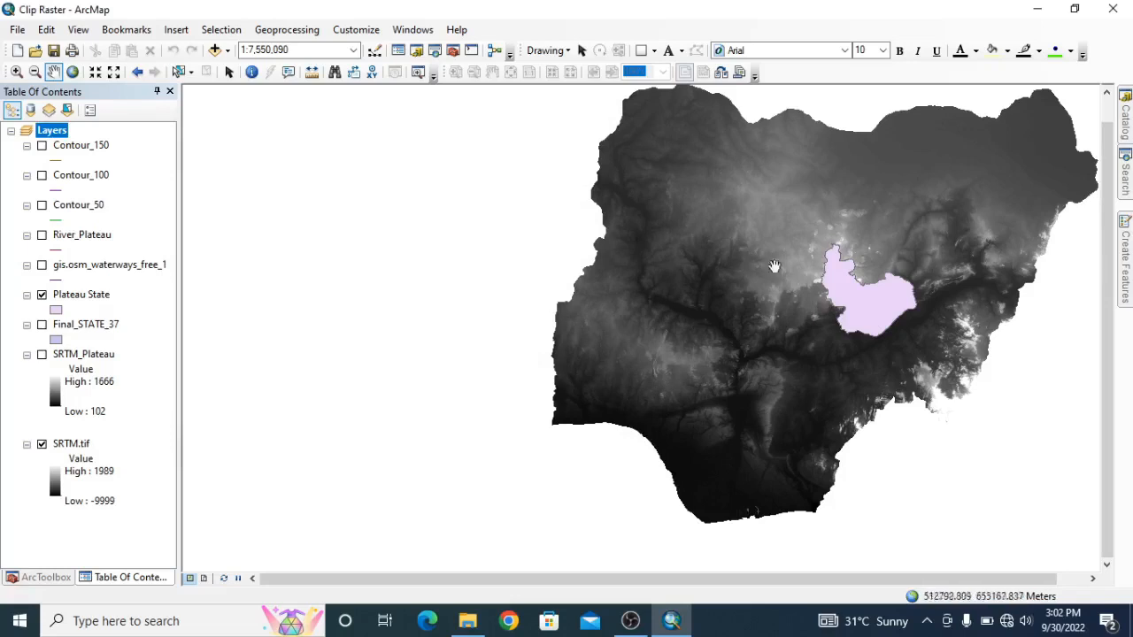
{"action": "left_click_drag", "start_coordinate": [860, 300], "coordinate": [717, 338]}
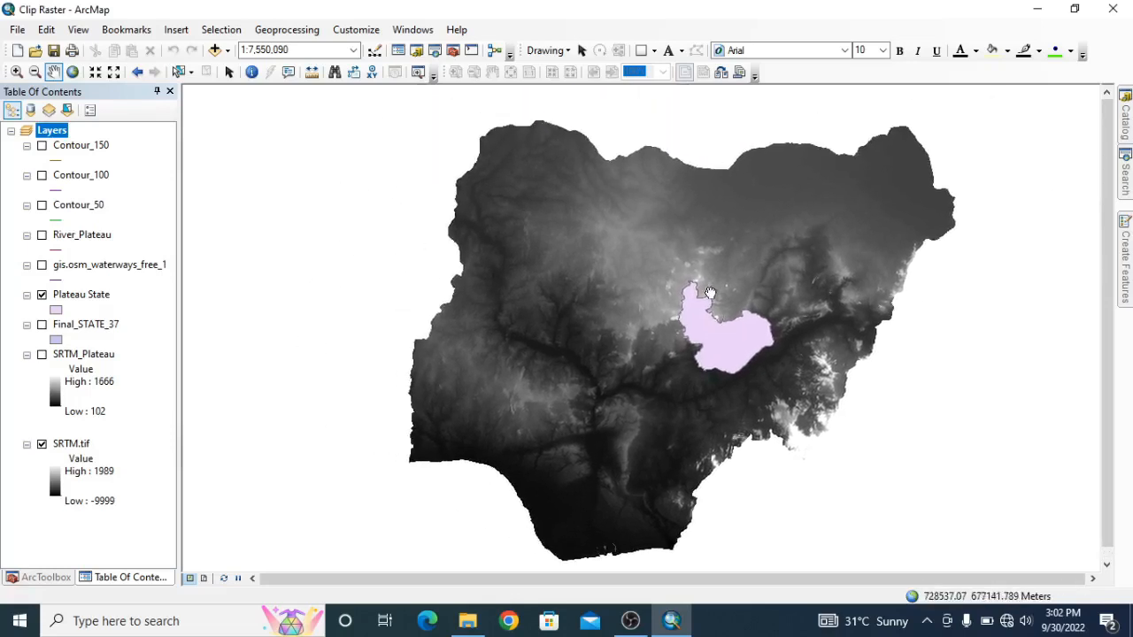
{"action": "left_click_drag", "start_coordinate": [710, 294], "coordinate": [743, 271]}
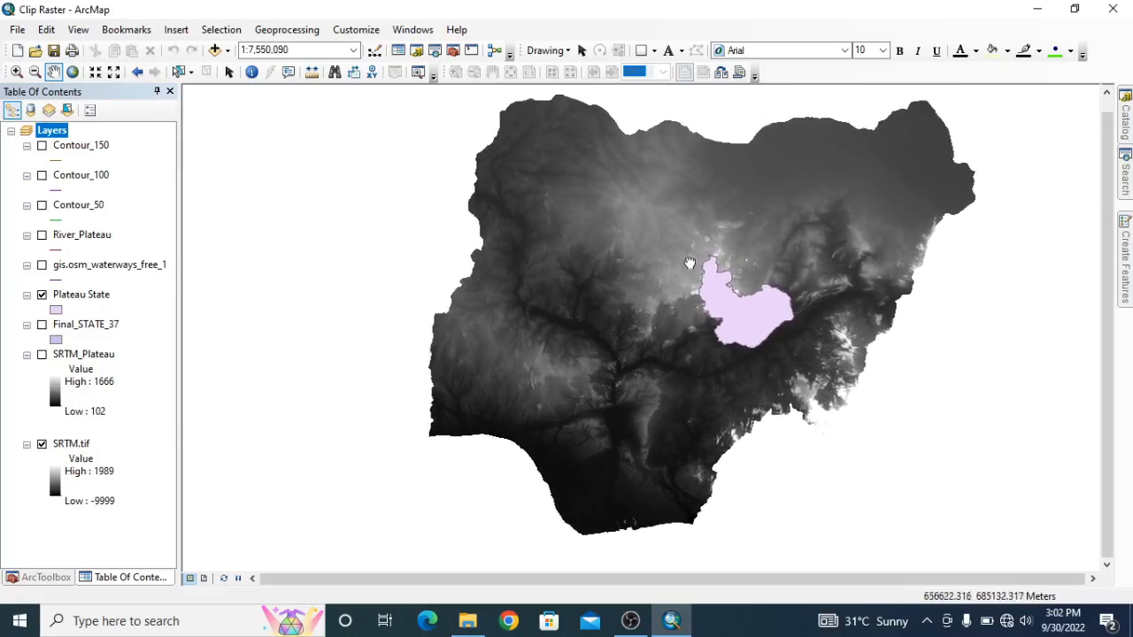
{"action": "left_click_drag", "start_coordinate": [679, 263], "coordinate": [668, 268]}
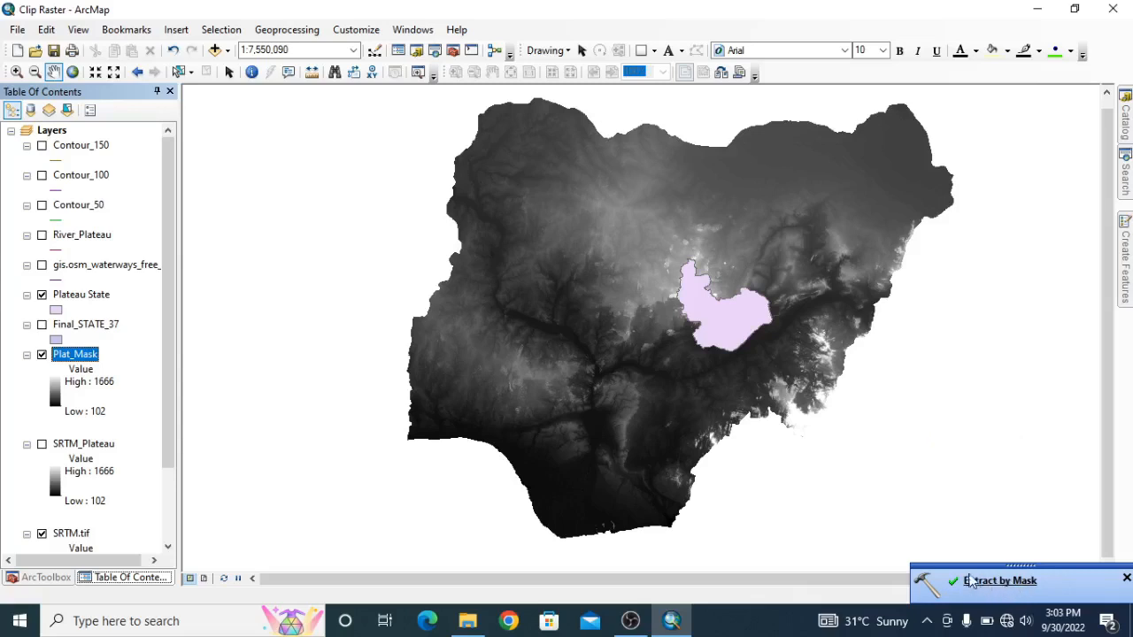
{"action": "left_click", "coordinate": [1127, 580]}
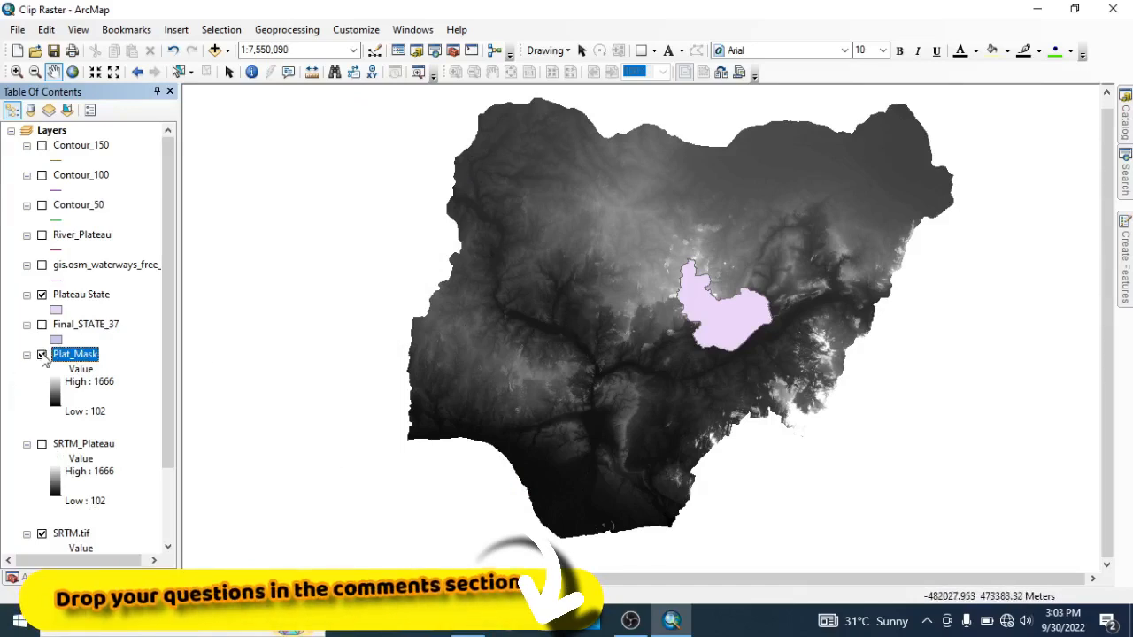
- Hide the SRTM.tif and Plateau State layers so that only the extracted Plat_Mask raster is displayed
{"action": "left_click", "coordinate": [42, 535]}
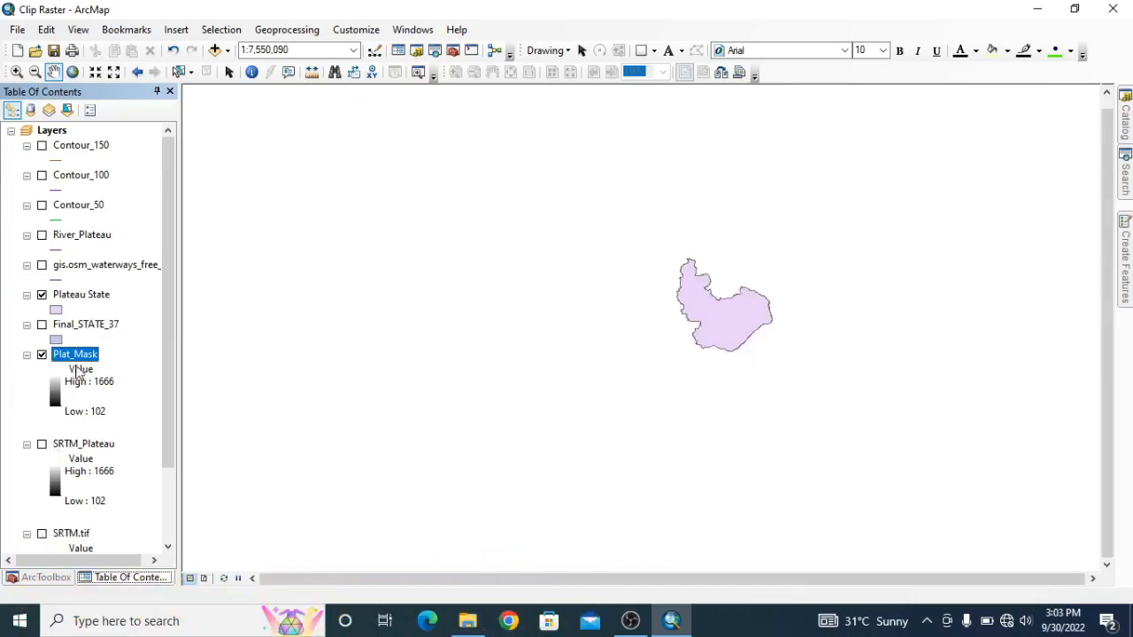
{"action": "left_click", "coordinate": [41, 295]}
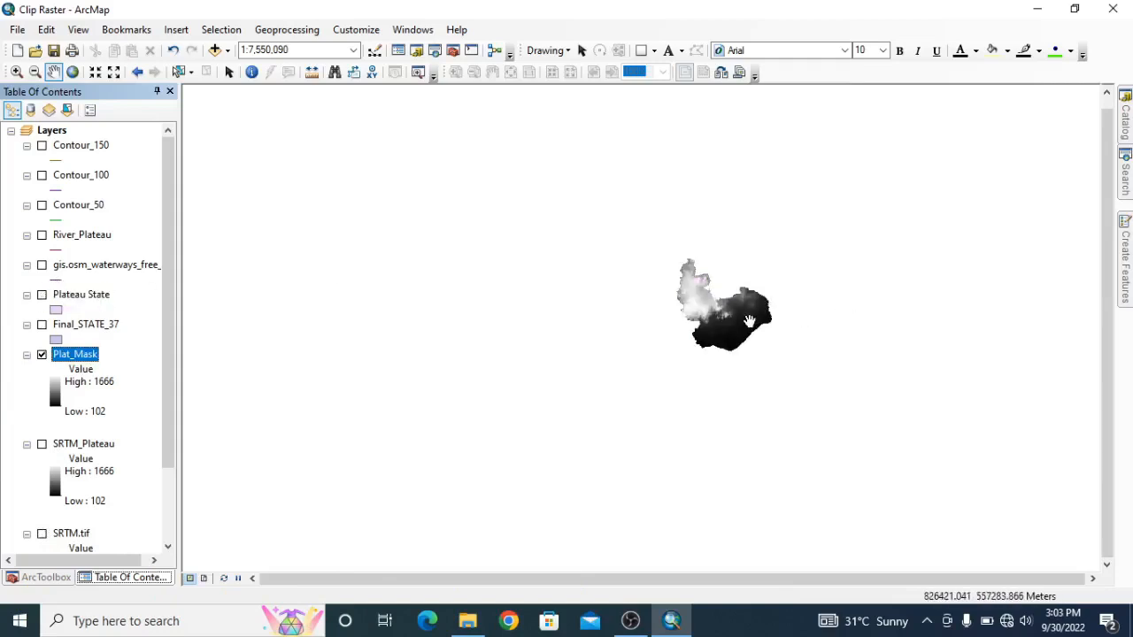
{"action": "left_click_drag", "start_coordinate": [743, 308], "coordinate": [678, 277]}
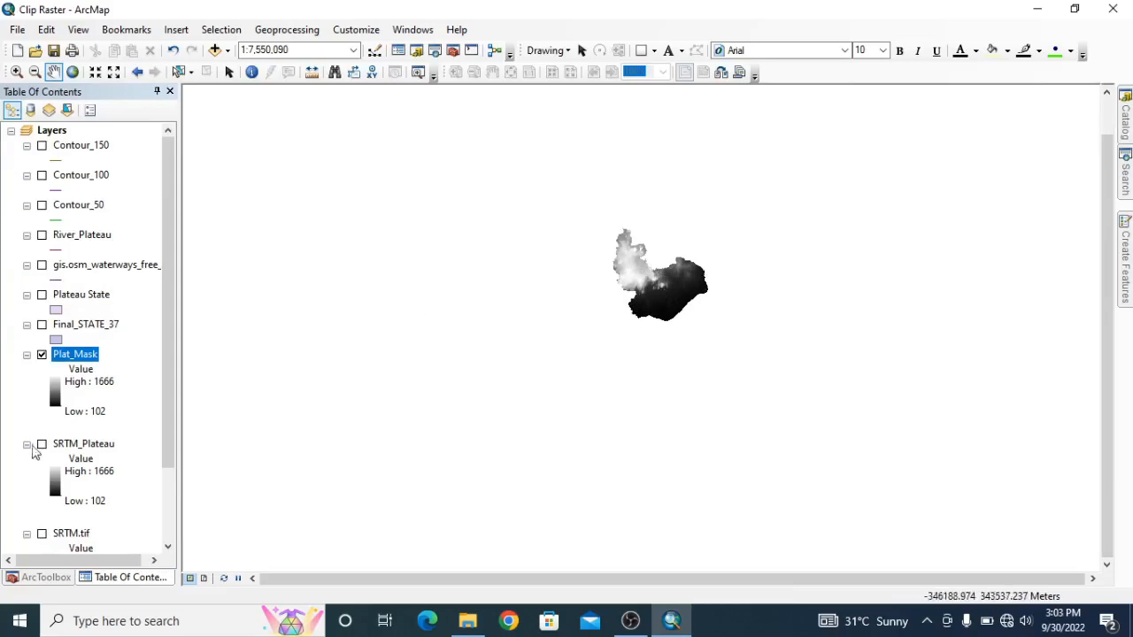
{"action": "left_click", "coordinate": [41, 535]}
{"action": "left_click", "coordinate": [41, 535]}
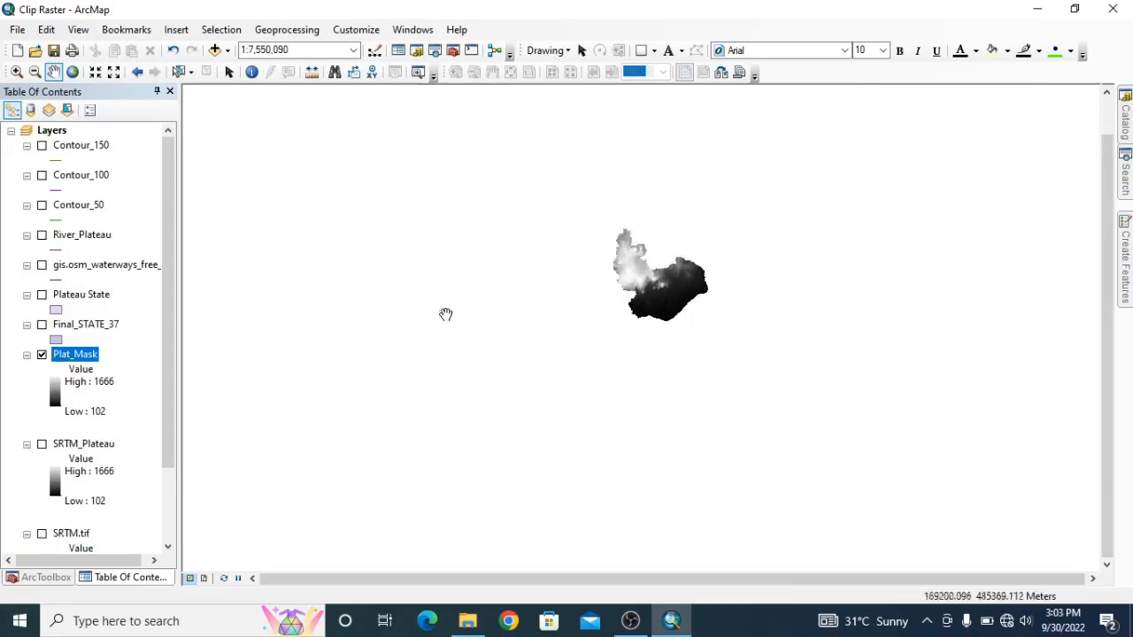
{"action": "left_click_drag", "start_coordinate": [666, 256], "coordinate": [652, 291]}
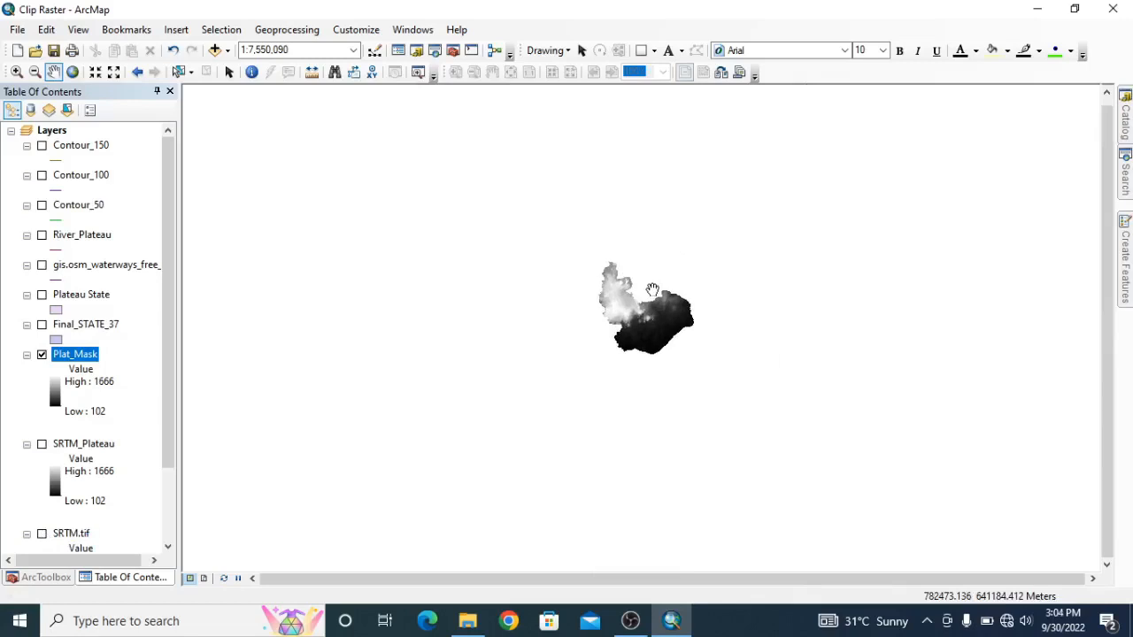
- Examine the extracted Plat_Mask raster up close, checking its outline and elevation shading
{"action": "left_click_drag", "start_coordinate": [666, 323], "coordinate": [644, 295]}
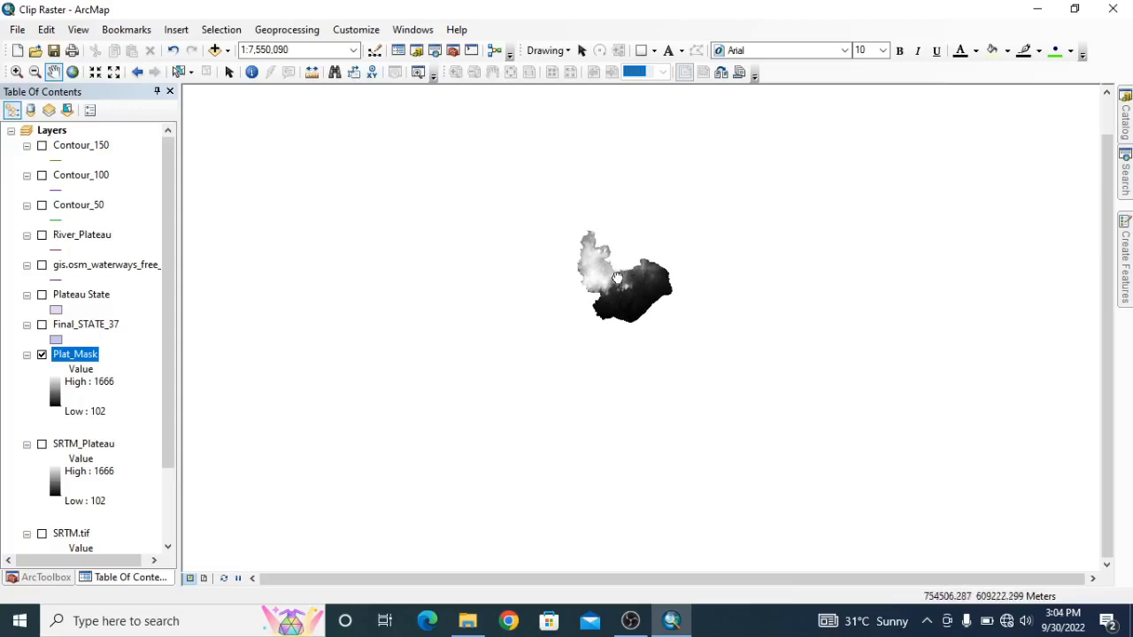
{"action": "left_click_drag", "start_coordinate": [619, 268], "coordinate": [615, 289]}
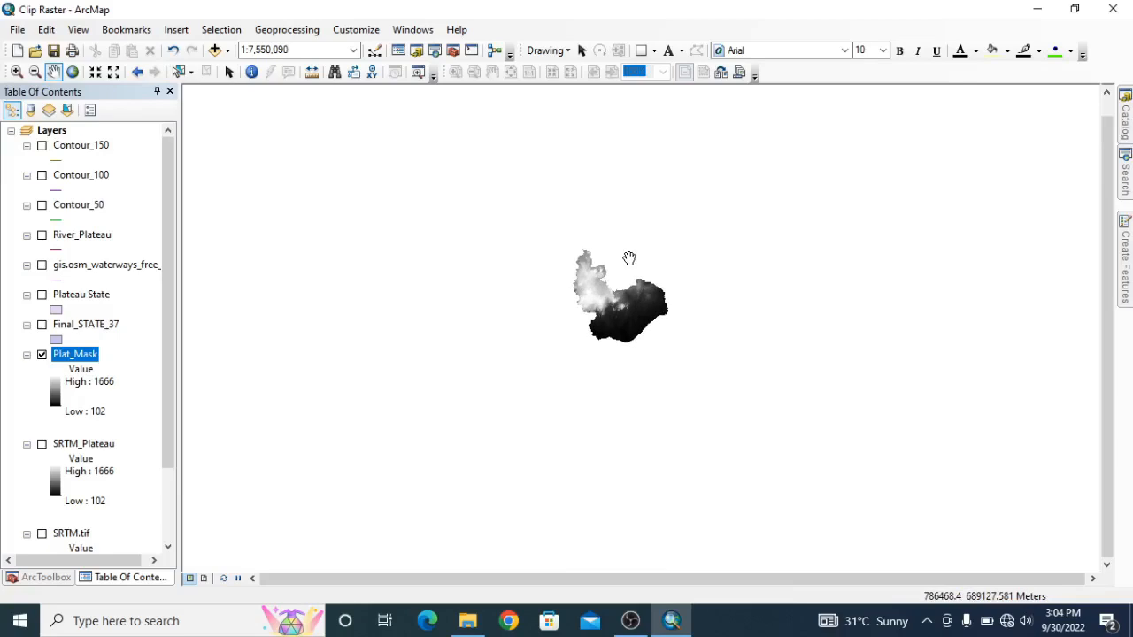
{"action": "scroll", "coordinate": [616, 321], "scroll_direction": "up", "scroll_amount": 3}
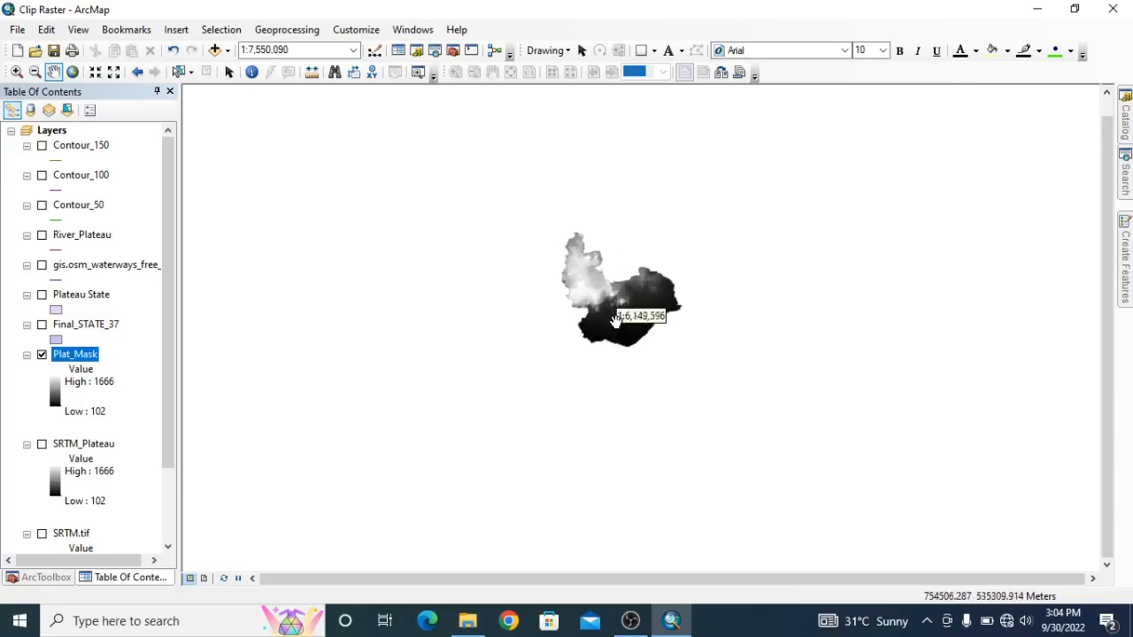
{"action": "scroll", "coordinate": [615, 320], "scroll_direction": "up", "scroll_amount": 3}
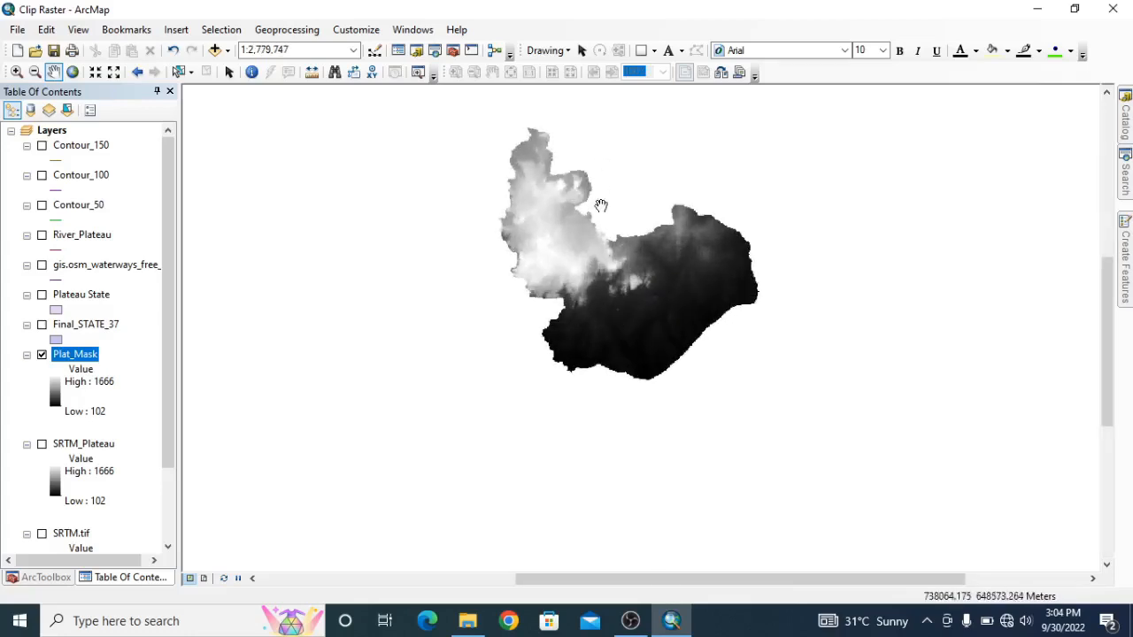
{"action": "left_click_drag", "start_coordinate": [599, 207], "coordinate": [612, 284]}
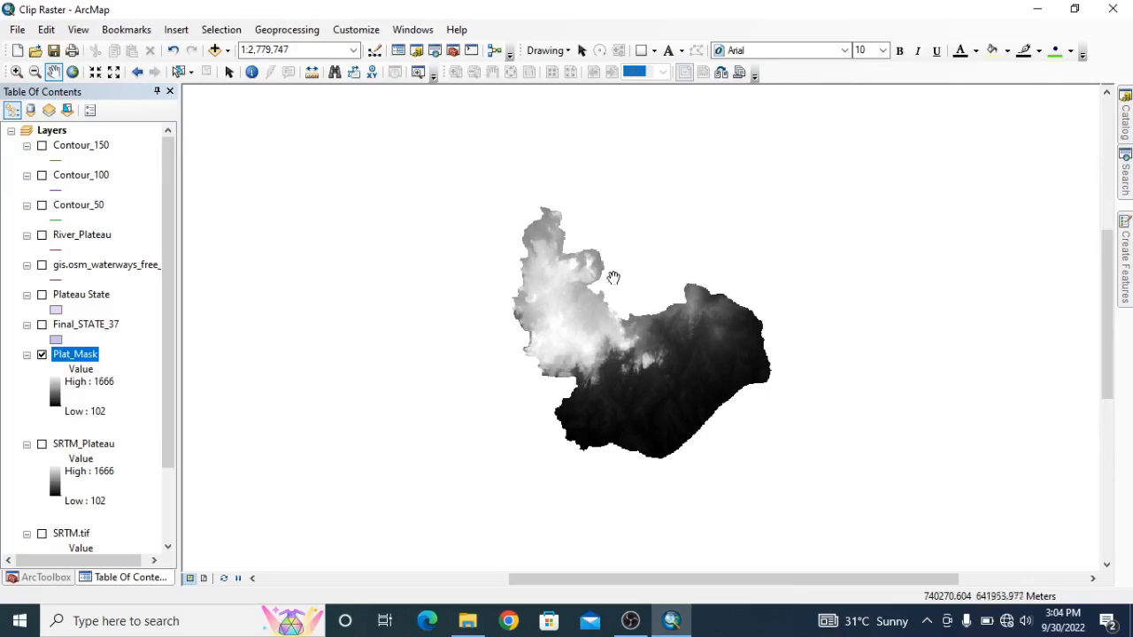
{"action": "left_click", "coordinate": [412, 32]}
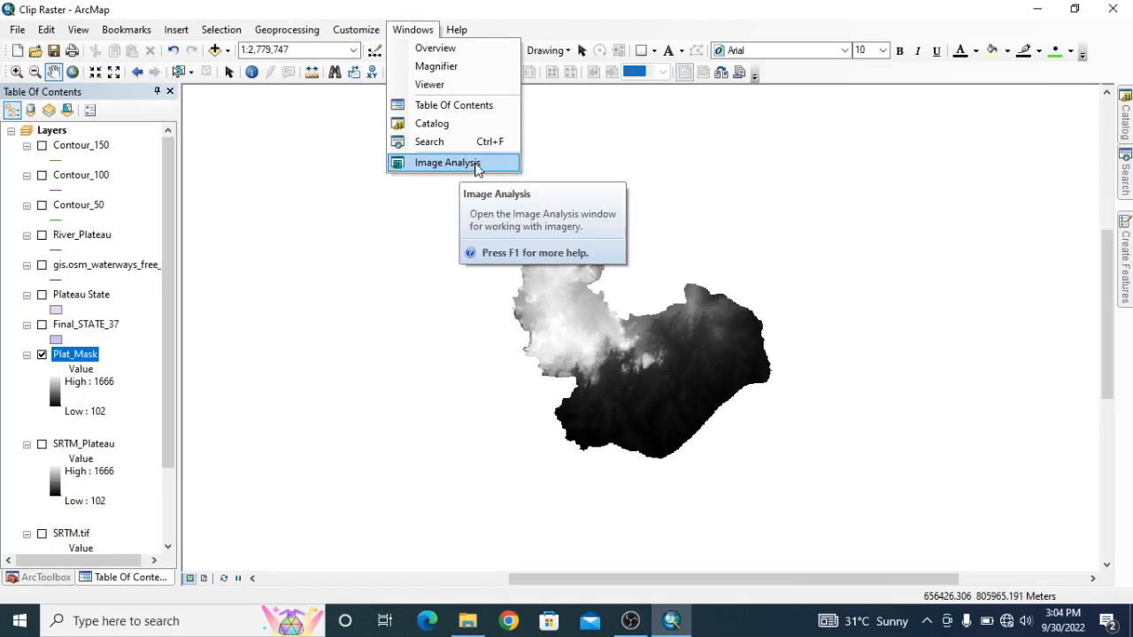
{"action": "mouse_move", "coordinate": [658, 333]}
{"action": "left_mouse_down"}
{"action": "mouse_move", "coordinate": [688, 301]}
{"action": "mouse_move", "coordinate": [663, 311]}
{"action": "left_mouse_up"}
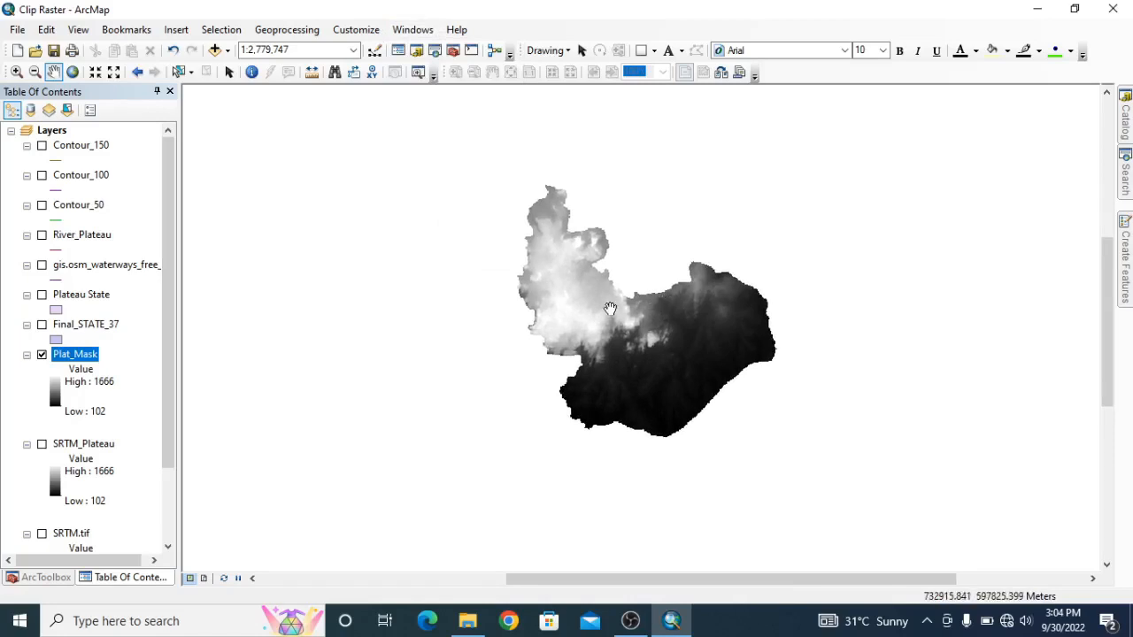
{"action": "left_click_drag", "start_coordinate": [603, 298], "coordinate": [567, 315]}
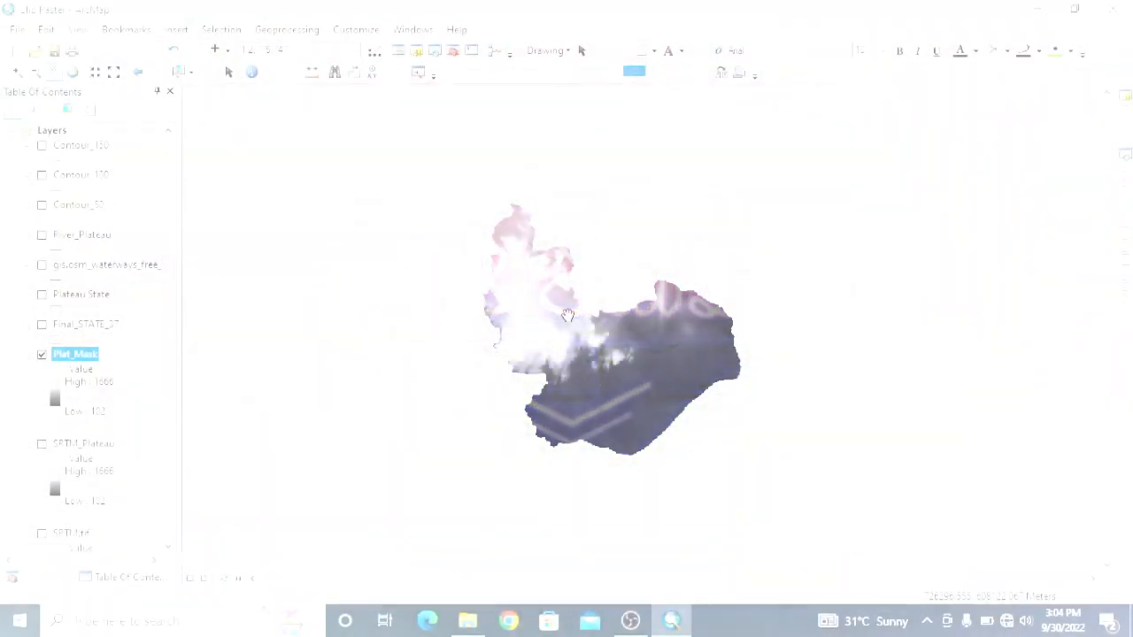
{"action": "left_click_drag", "start_coordinate": [615, 330], "coordinate": [669, 307]}
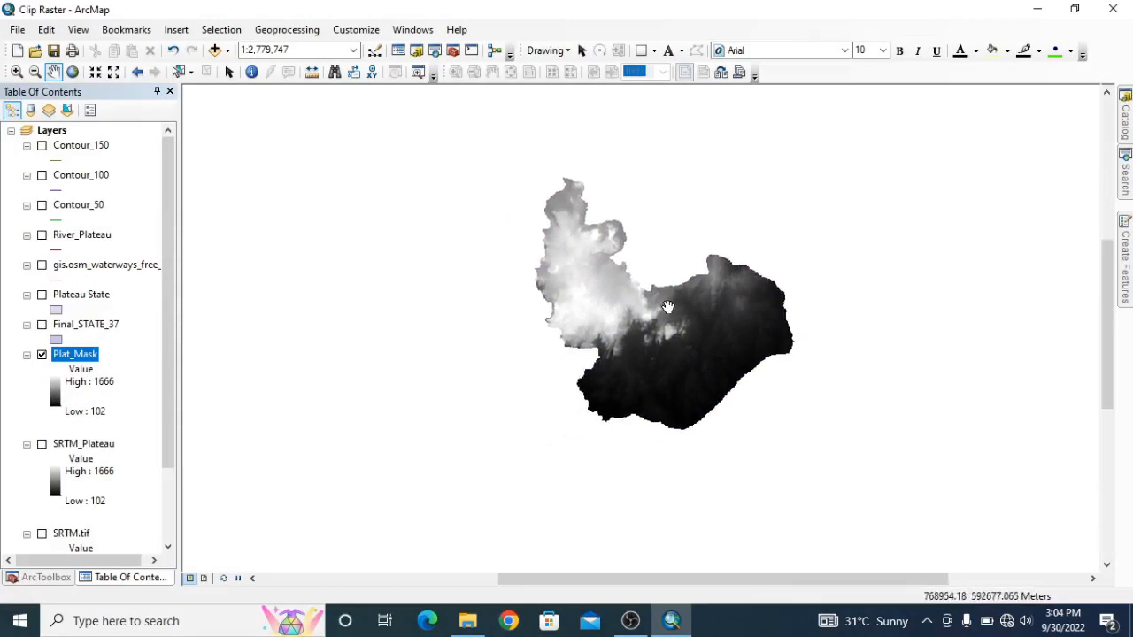
{"action": "mouse_move", "coordinate": [666, 308]}
{"action": "left_mouse_down"}
{"action": "mouse_move", "coordinate": [636, 334]}
{"action": "mouse_move", "coordinate": [667, 307]}
{"action": "left_mouse_up"}
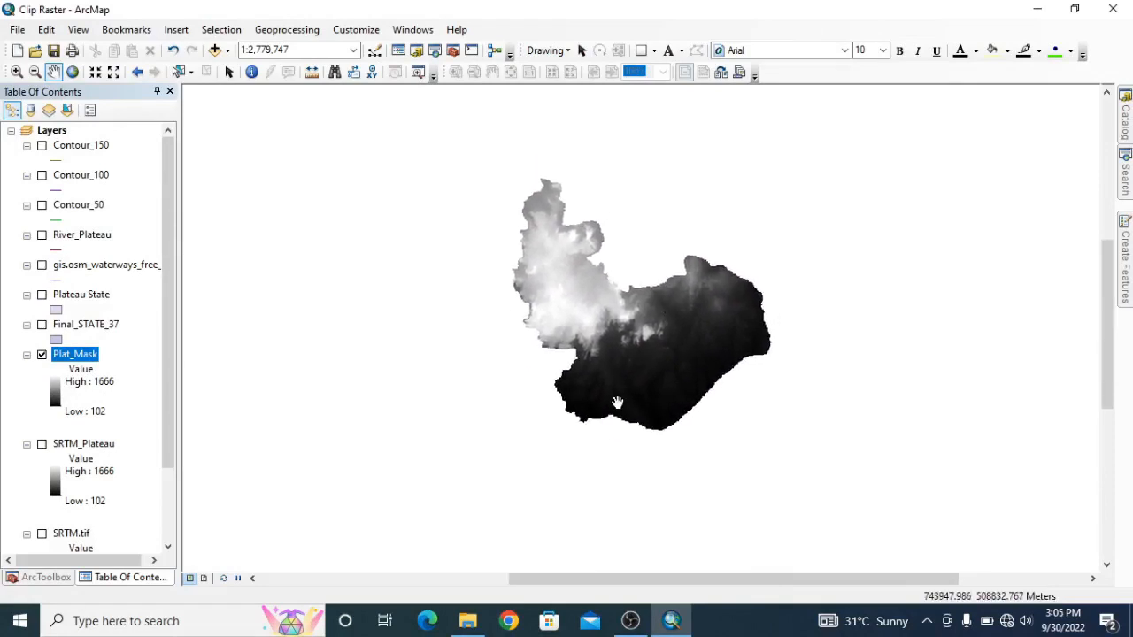